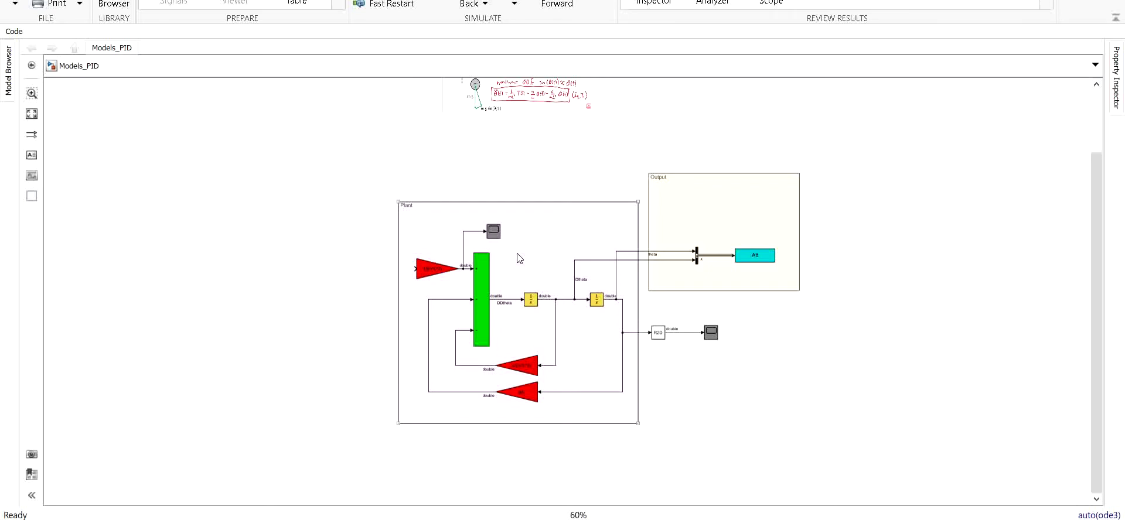
- Insert a Goto block in the Output area and branch the theta signal into it
{"action": "scroll", "coordinate": [705, 226], "scroll_direction": "up", "scroll_amount": 5}
{"action": "double_click", "coordinate": [707, 225]}
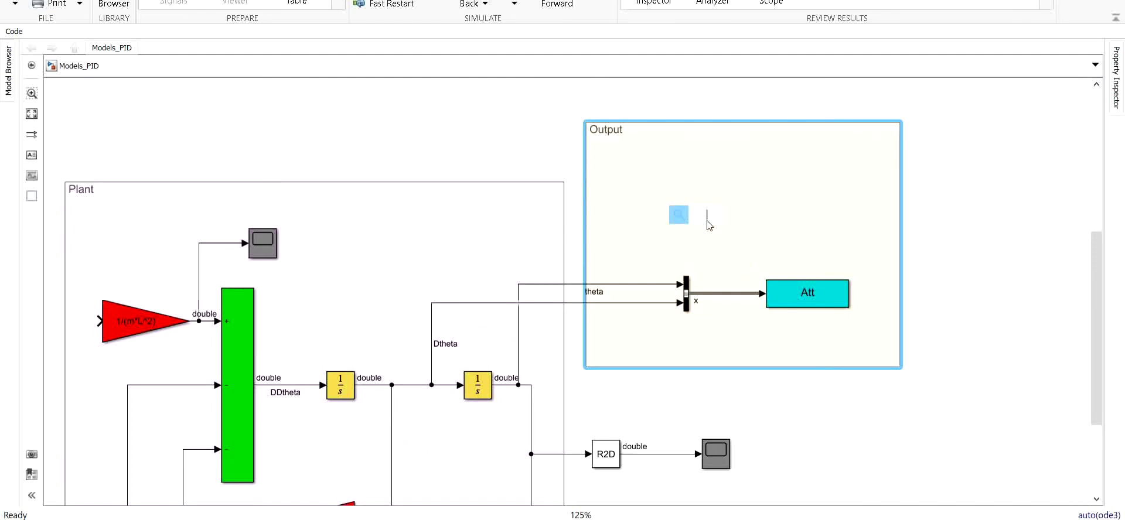
{"action": "type", "text": "goto"}
{"action": "key", "text": "Return"}
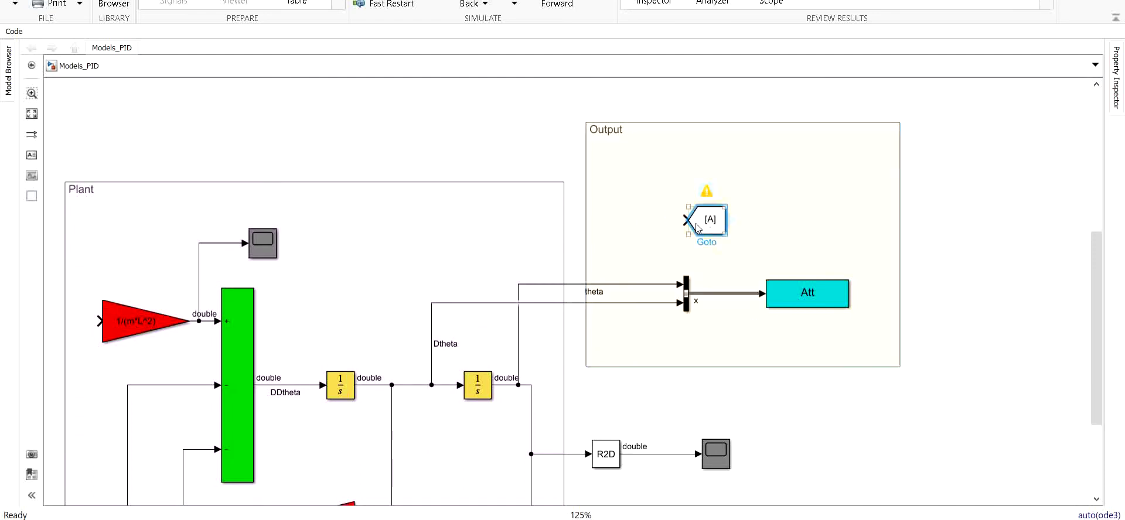
{"action": "left_click_drag", "start_coordinate": [643, 283], "coordinate": [685, 220]}
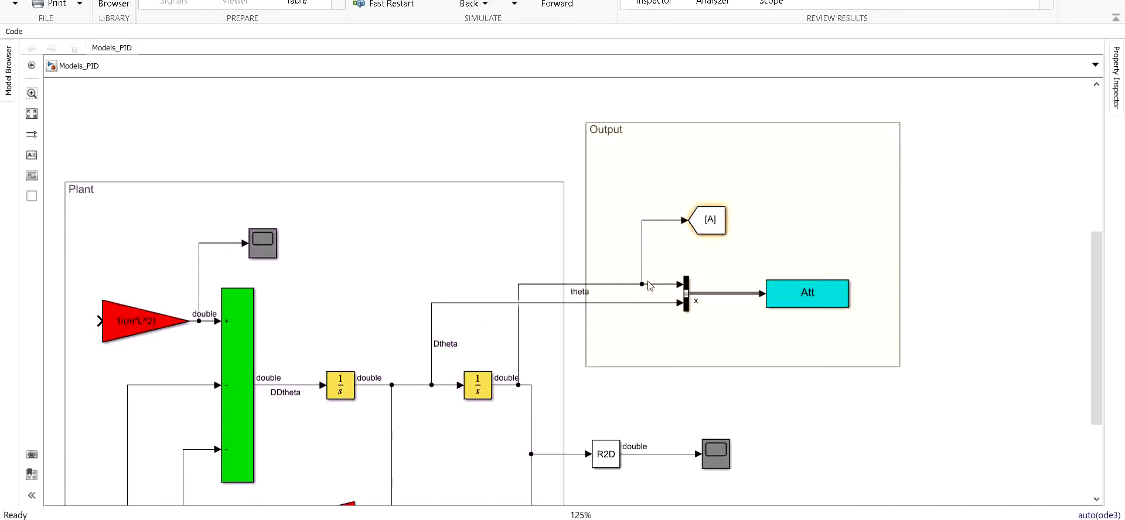
- Set the Goto block's tag to theta
{"action": "double_click", "coordinate": [709, 221]}
{"action": "double_click", "coordinate": [844, 191]}
{"action": "type", "text": "theta"}
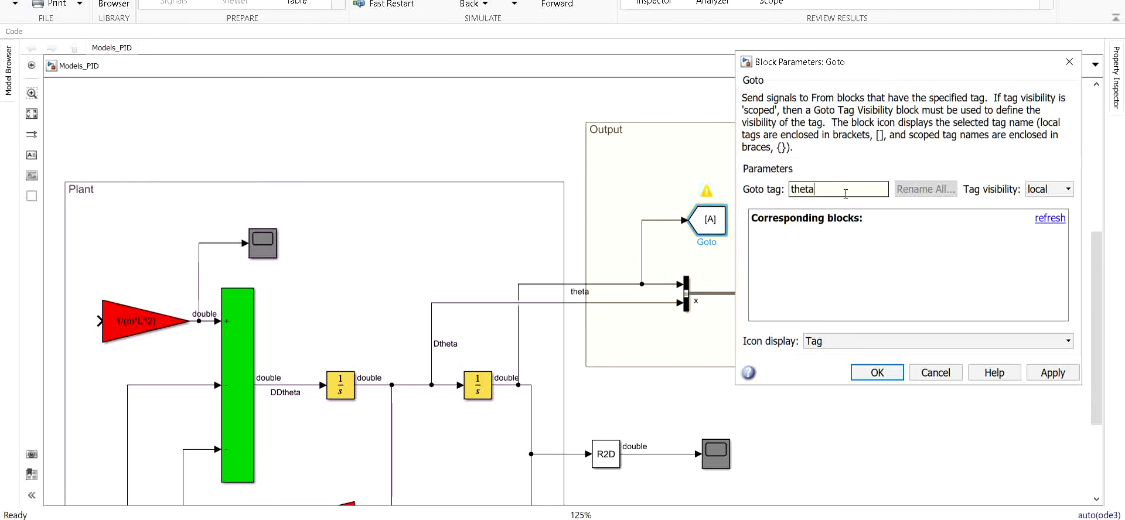
{"action": "key", "text": "Return"}
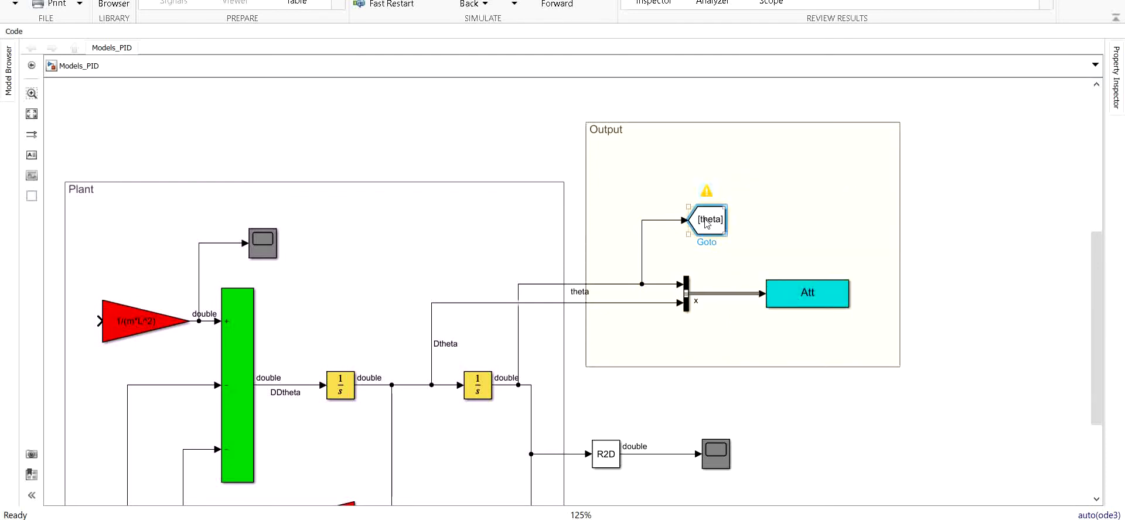
{"action": "left_click", "coordinate": [730, 229]}
{"action": "left_click", "coordinate": [720, 221]}
{"action": "scroll", "coordinate": [881, 293], "scroll_direction": "down", "scroll_amount": 4}
{"action": "scroll", "coordinate": [407, 299], "scroll_direction": "left", "scroll_amount": 3}
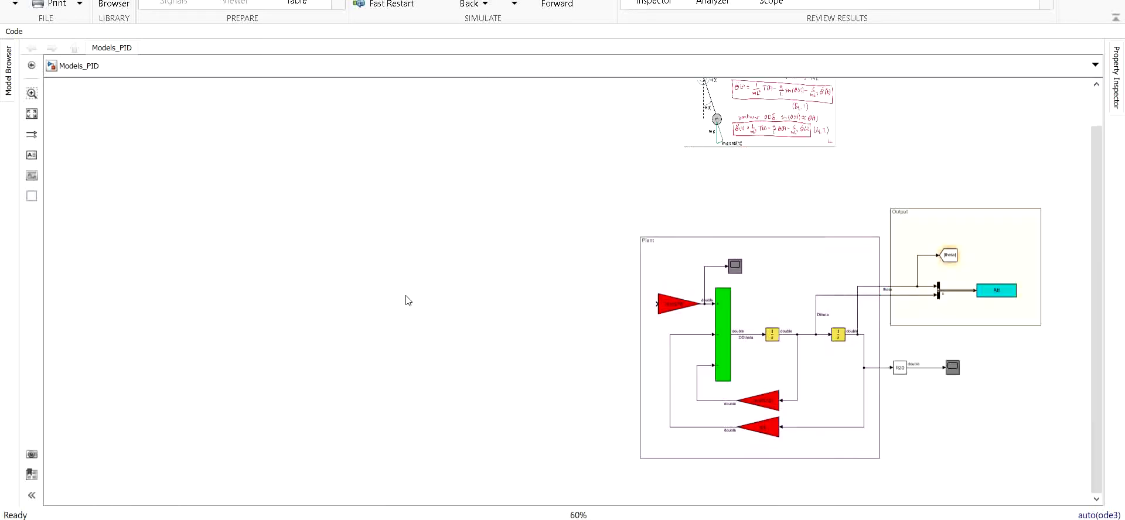
- Paste a From [theta] block and add a Constant block with value 10*pi/180
{"action": "scroll", "coordinate": [299, 293], "scroll_direction": "up", "scroll_amount": 2}
{"action": "key", "text": "ctrl+v"}
{"action": "double_click", "coordinate": [312, 236]}
{"action": "type", "text": "cons"}
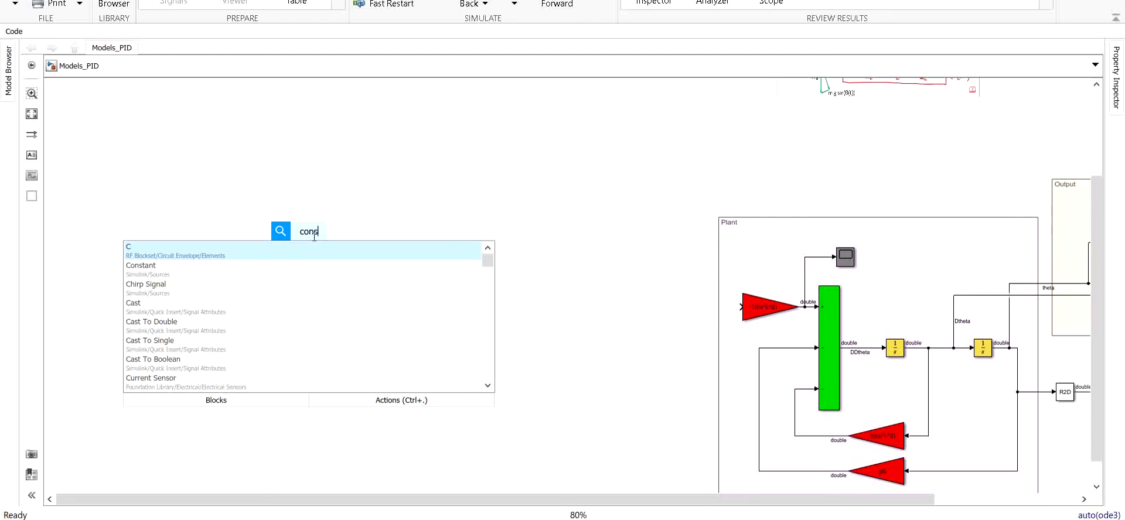
{"action": "key", "text": "Down"}
{"action": "key", "text": "Return"}
{"action": "double_click", "coordinate": [309, 236]}
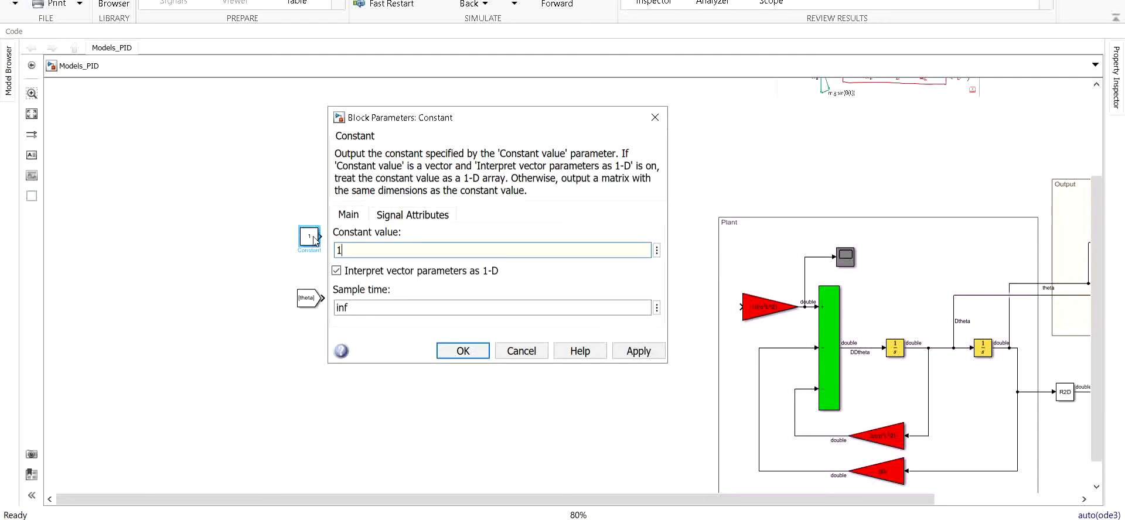
{"action": "type", "text": "10*pi/180"}
{"action": "key", "text": "Return"}
{"action": "left_click_drag", "start_coordinate": [300, 226], "coordinate": [245, 227]}
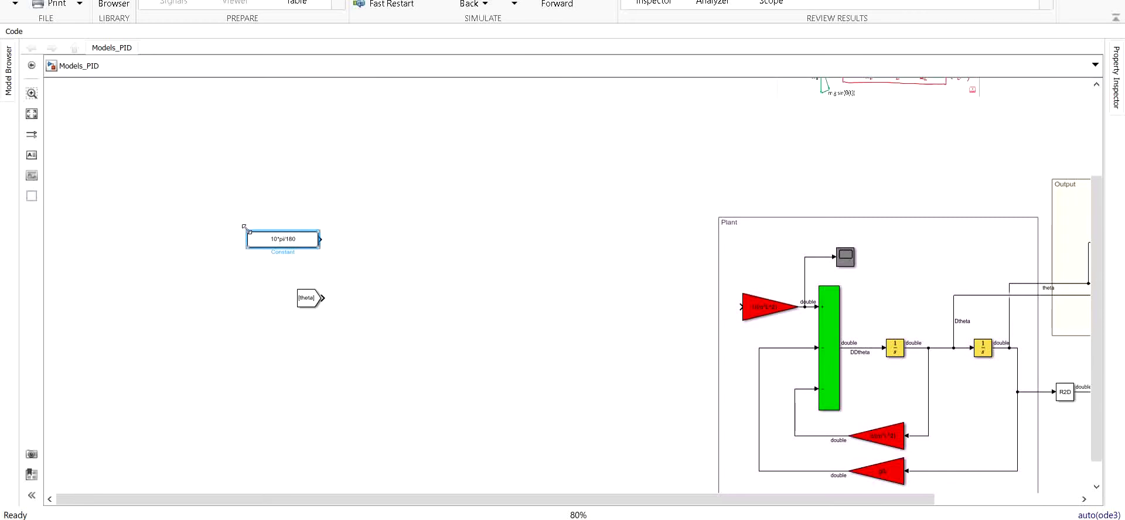
- Add an Add block with signs +-, fed by the constant and the theta From block
{"action": "double_click", "coordinate": [386, 283]}
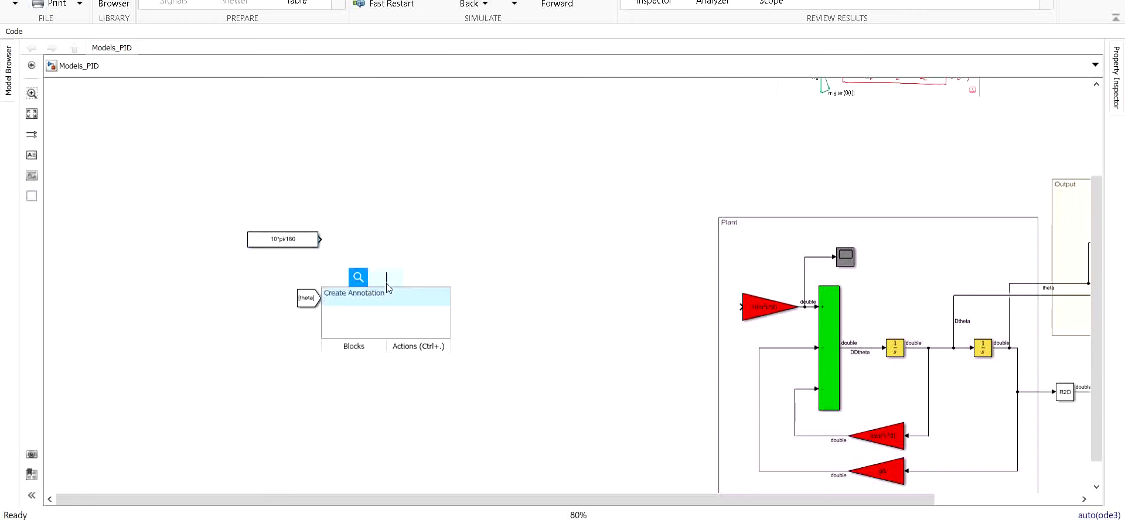
{"action": "type", "text": "add"}
{"action": "key", "text": "Return"}
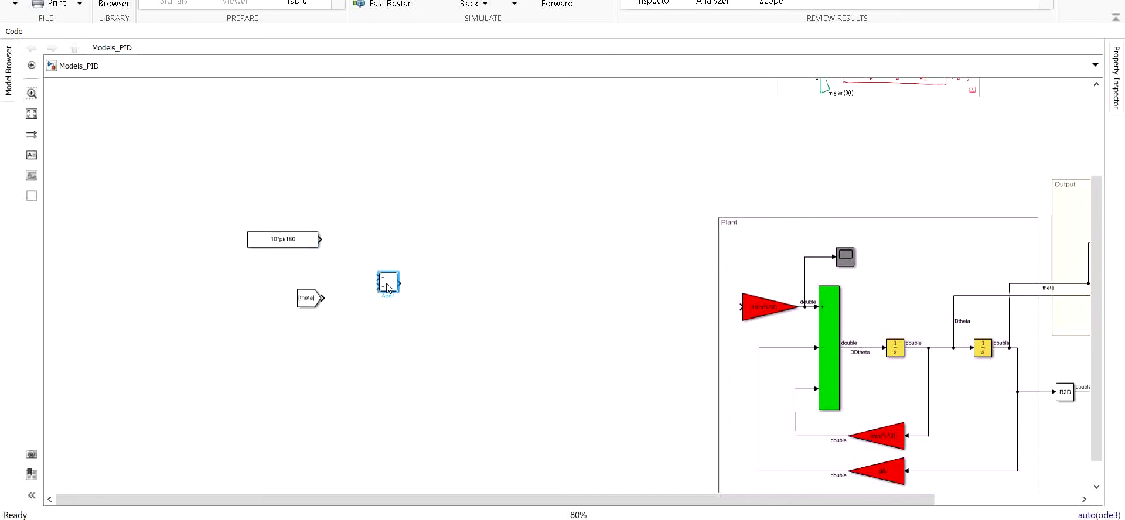
{"action": "left_click_drag", "start_coordinate": [321, 239], "coordinate": [377, 277]}
{"action": "left_click_drag", "start_coordinate": [321, 297], "coordinate": [378, 287]}
{"action": "double_click", "coordinate": [388, 282]}
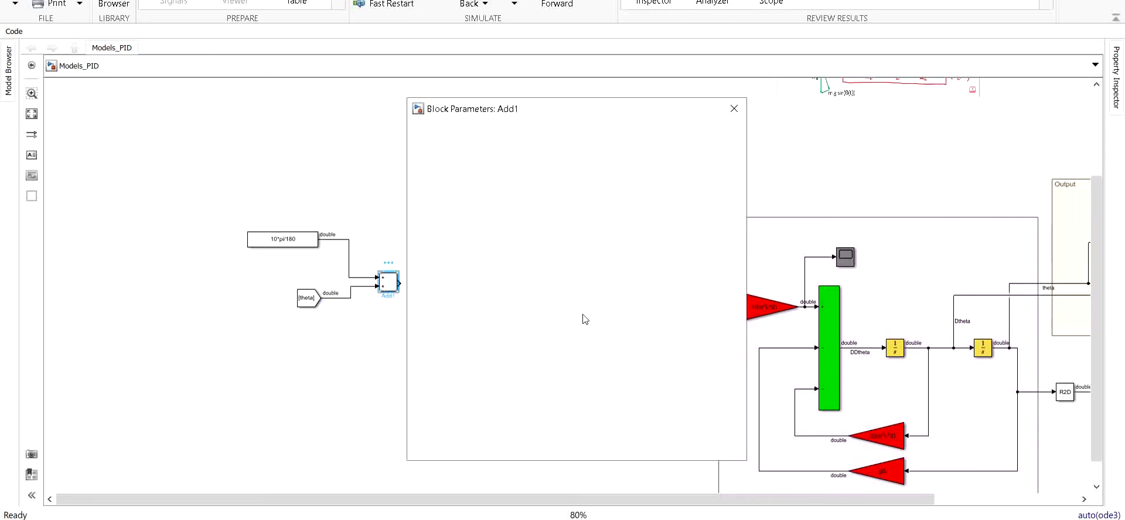
{"action": "type", "text": "+-"}
{"action": "key", "text": "Return"}
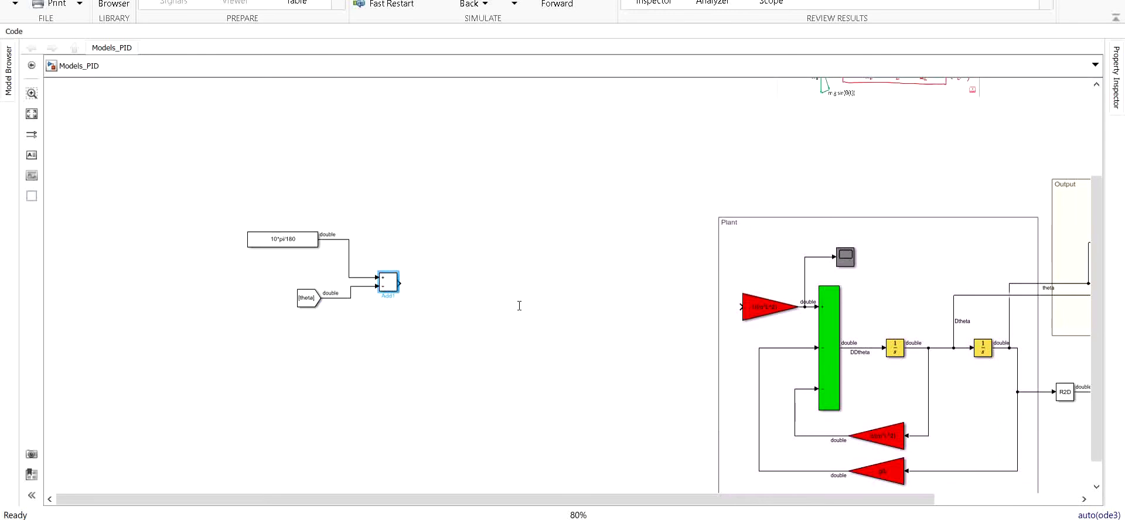
- Enclose the constant, From and Add blocks in an area named Error
{"action": "left_click", "coordinate": [32, 195]}
{"action": "left_click_drag", "start_coordinate": [438, 185], "coordinate": [215, 304]}
{"action": "type", "text": "Error"}
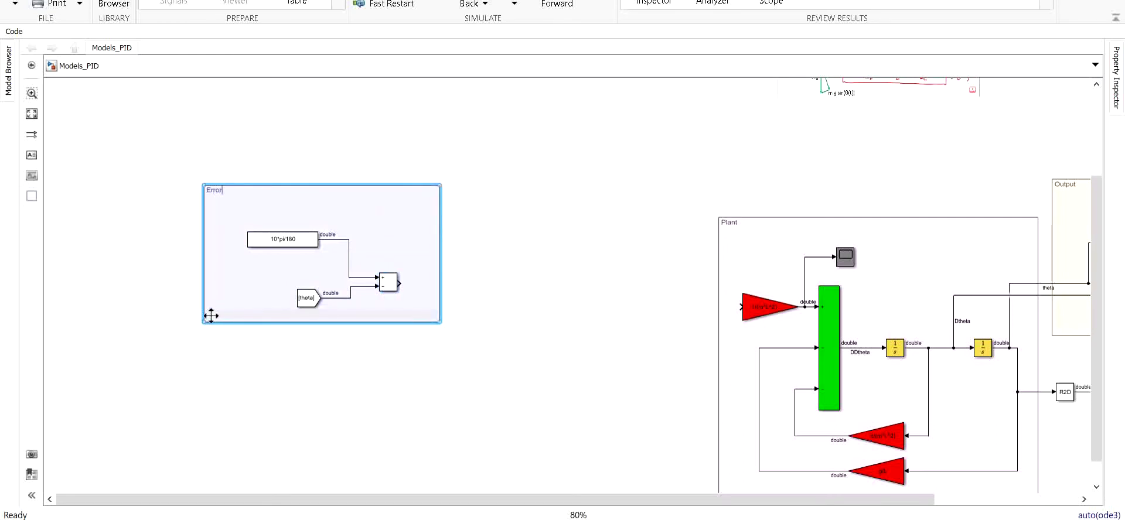
{"action": "left_click", "coordinate": [467, 349]}
{"action": "left_click_drag", "start_coordinate": [346, 205], "coordinate": [150, 291]}
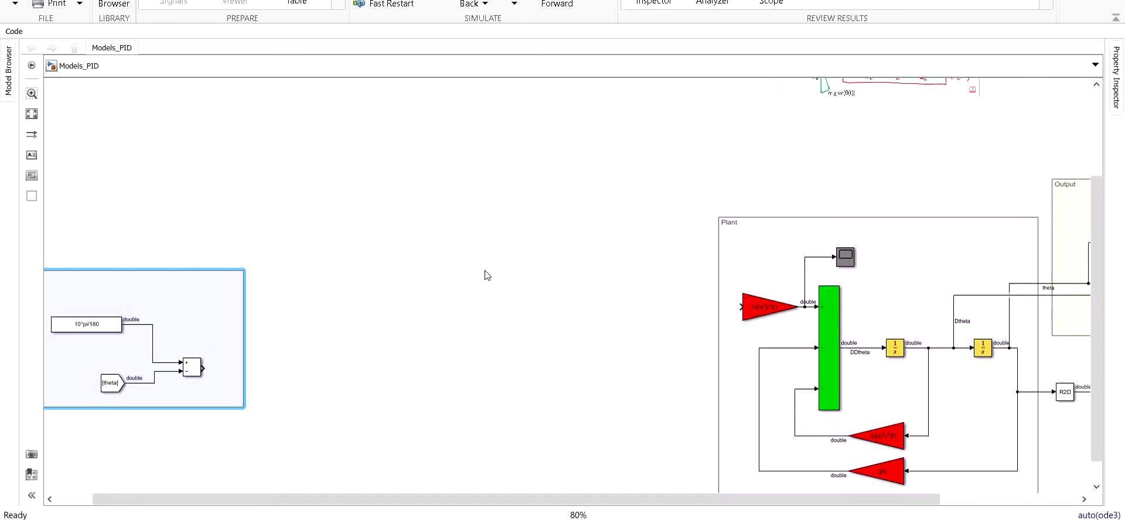
- Add a Gain block fed directly by the error signal for the proportional path
{"action": "double_click", "coordinate": [525, 270]}
{"action": "type", "text": "gain"}
{"action": "key", "text": "Return"}
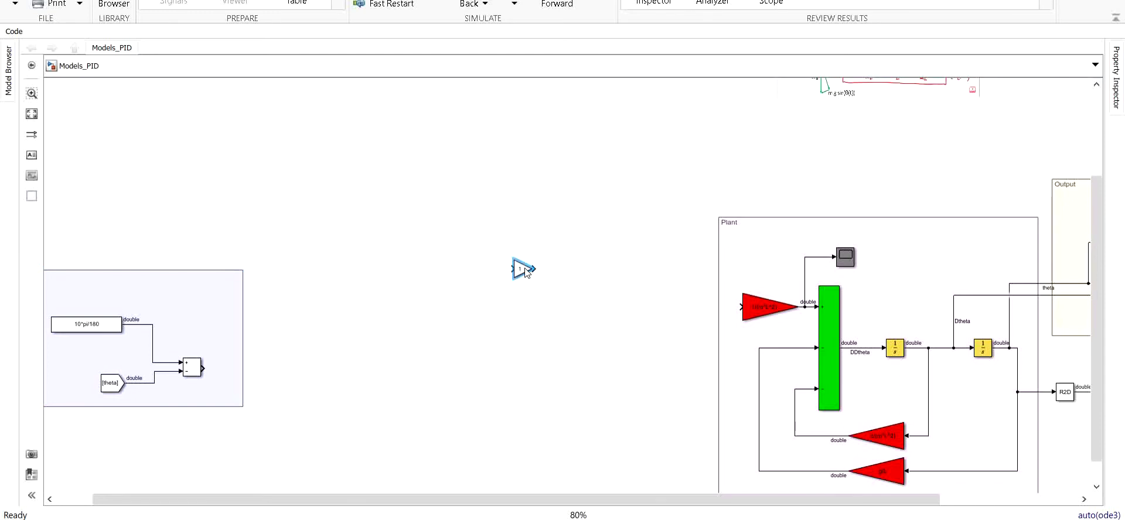
{"action": "mouse_move", "coordinate": [203, 368]}
{"action": "left_mouse_down"}
{"action": "mouse_move", "coordinate": [513, 269]}
{"action": "mouse_move", "coordinate": [516, 371]}
{"action": "left_mouse_up"}
- Add a Derivative block on a branch of the error signal
{"action": "double_click", "coordinate": [437, 369]}
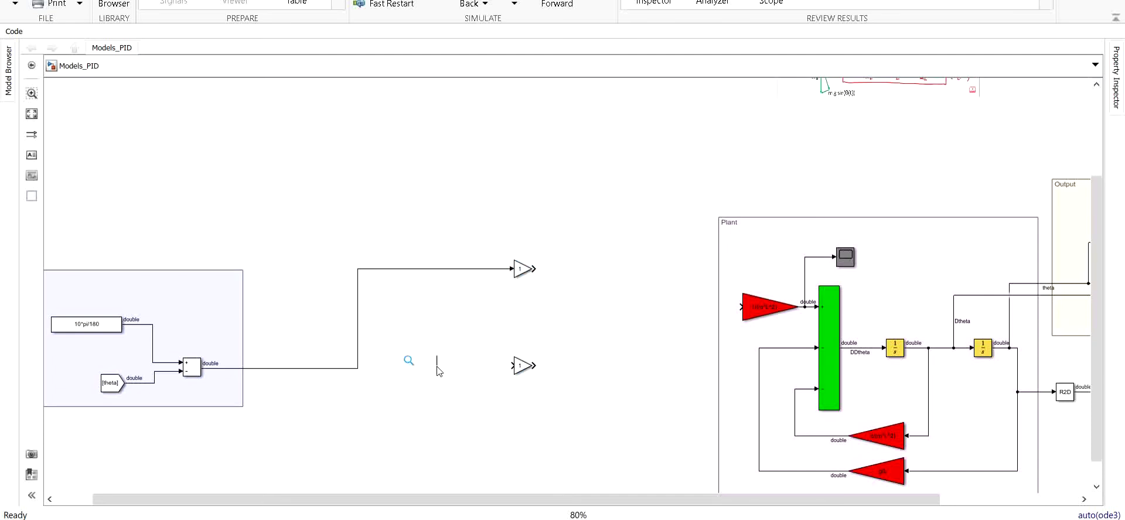
{"action": "type", "text": "deriv"}
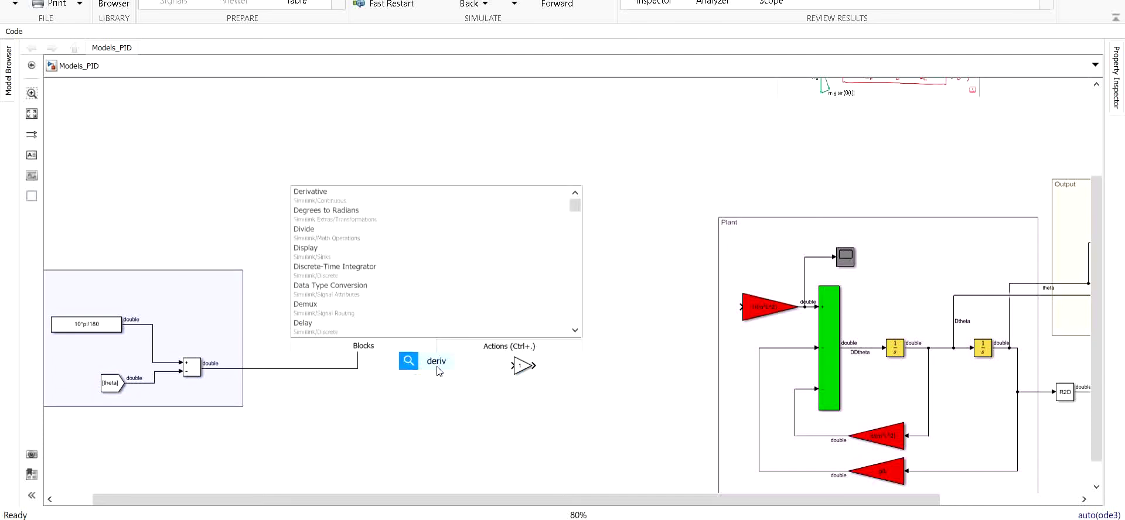
{"action": "key", "text": "Return"}
{"action": "left_click_drag", "start_coordinate": [427, 365], "coordinate": [521, 436]}
- Add an Integrator between the error signal and the lower gain
{"action": "double_click", "coordinate": [447, 419]}
{"action": "type", "text": "inte"}
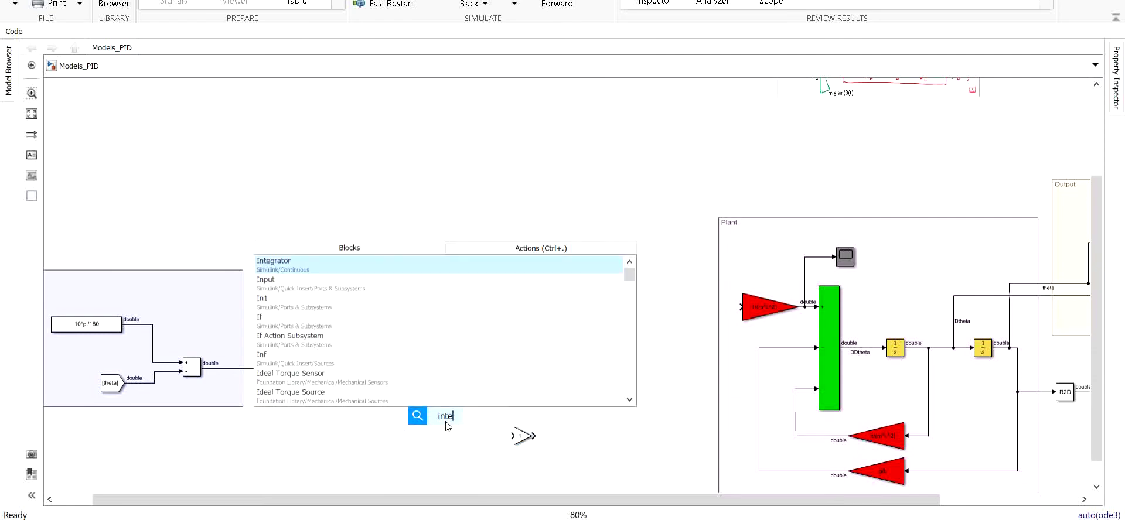
{"action": "key", "text": "Return"}
{"action": "left_click_drag", "start_coordinate": [446, 426], "coordinate": [438, 441]}
{"action": "left_click_drag", "start_coordinate": [358, 370], "coordinate": [514, 437]}
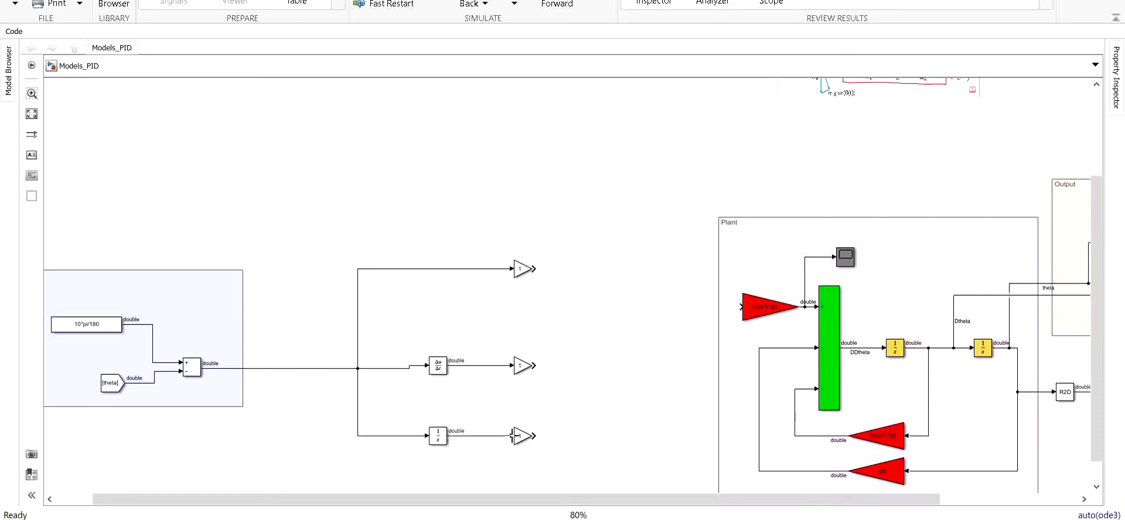
- Insert a Sum block with sign list |+-
{"action": "double_click", "coordinate": [645, 337]}
{"action": "type", "text": "su"}
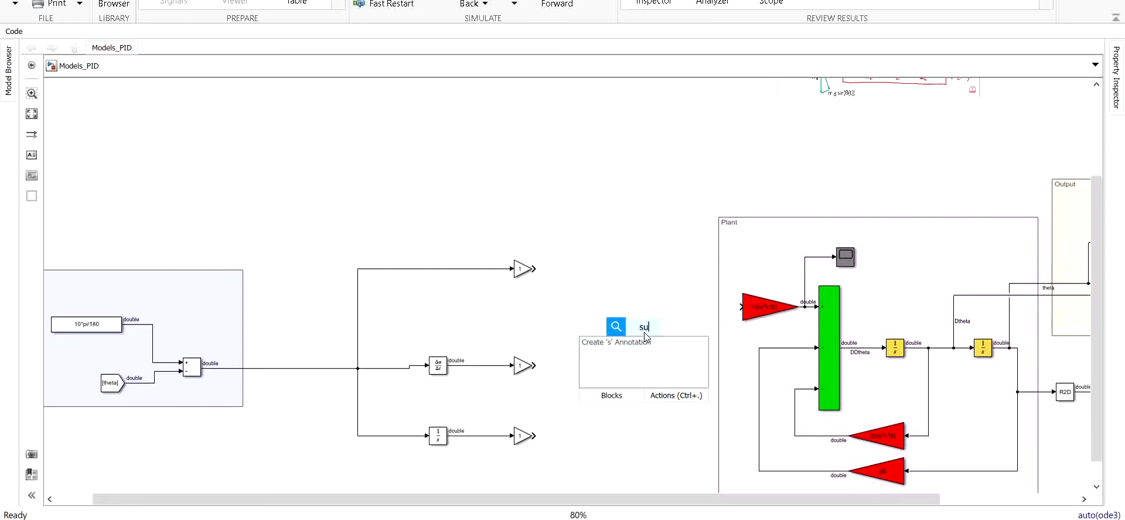
{"action": "type", "text": "m"}
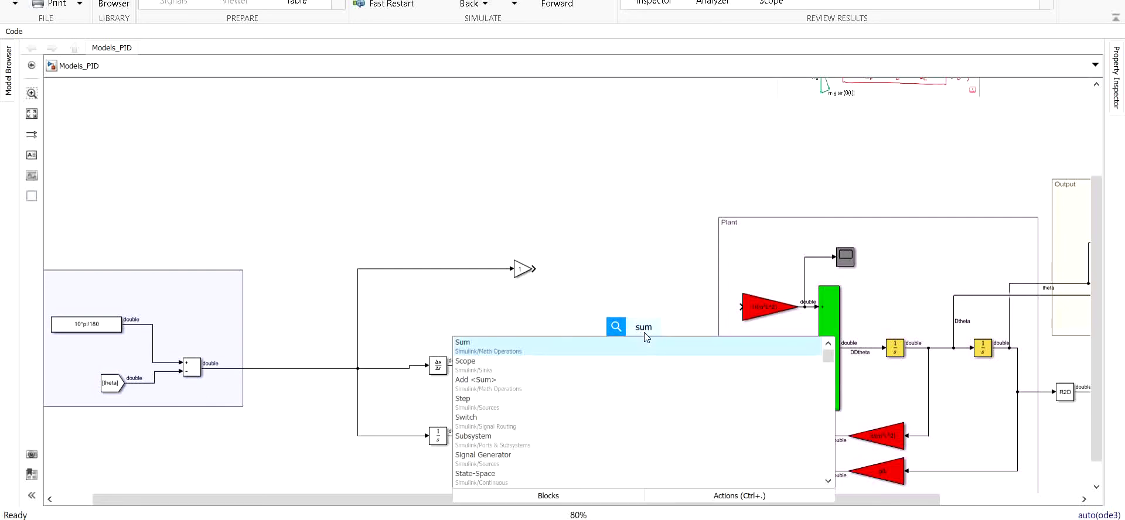
{"action": "key", "text": "Return"}
{"action": "double_click", "coordinate": [642, 331]}
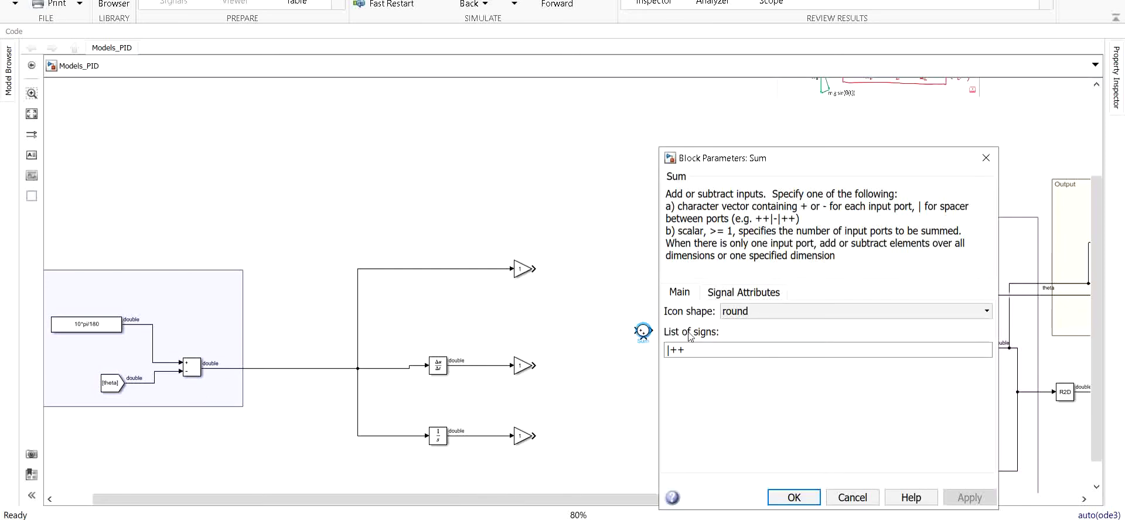
{"action": "type", "text": "|+-"}
{"action": "key", "text": "Return"}
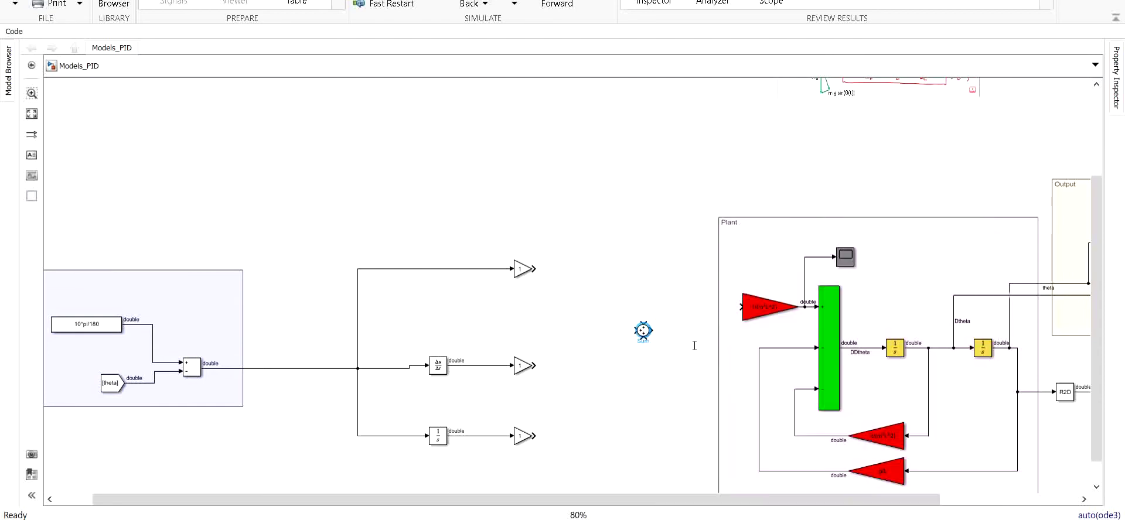
- Wire the three gain outputs into the Sum and feed it to the Plant's input gain
{"action": "left_click_drag", "start_coordinate": [642, 331], "coordinate": [559, 369]}
{"action": "left_click", "coordinate": [531, 272]}
{"action": "left_click_drag", "start_coordinate": [532, 269], "coordinate": [537, 434]}
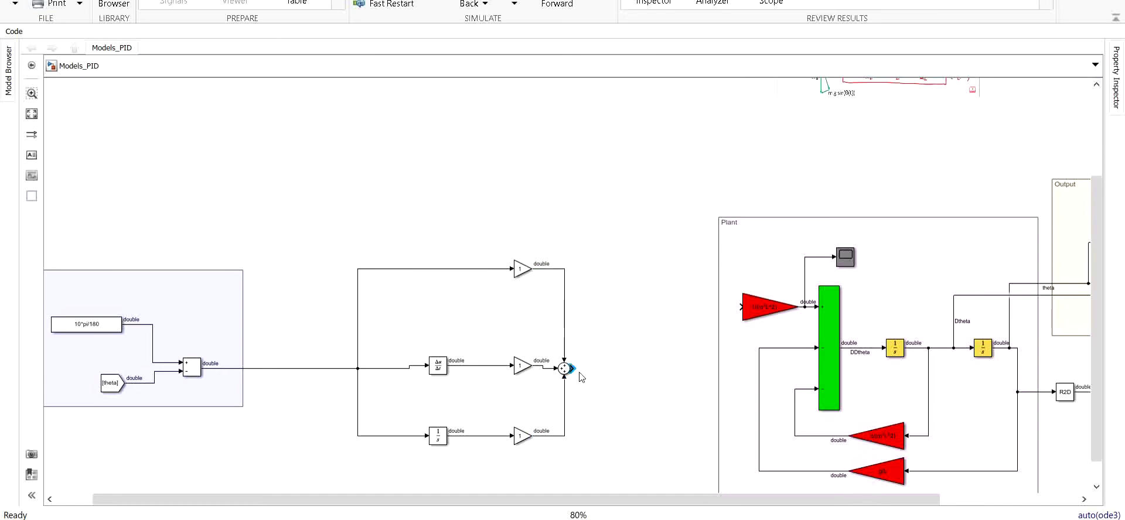
{"action": "left_click_drag", "start_coordinate": [660, 349], "coordinate": [739, 313]}
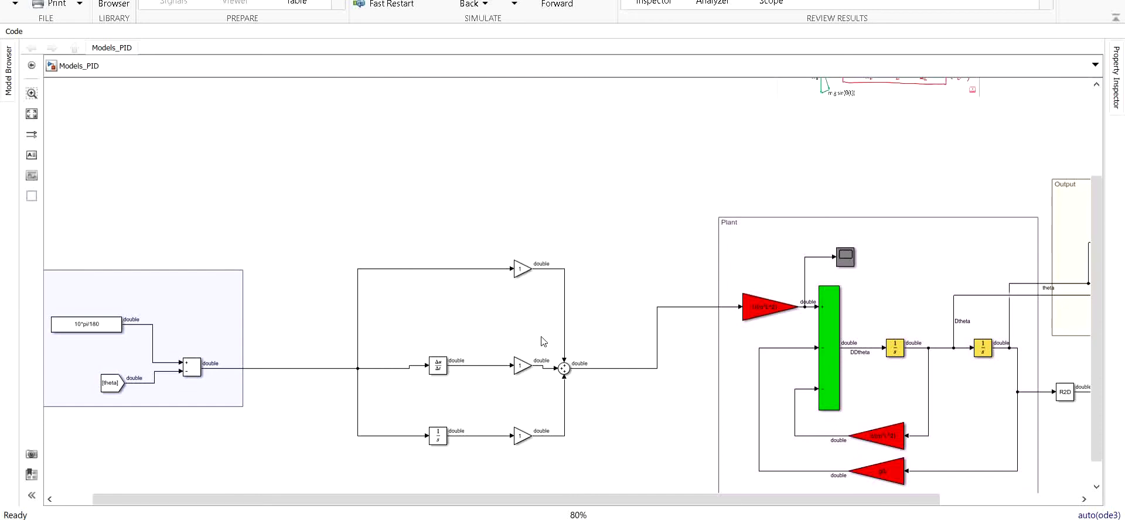
- Set the derivative and integral gains to 0
{"action": "left_click", "coordinate": [522, 368]}
{"action": "double_click", "coordinate": [522, 368]}
{"action": "type", "text": "0"}
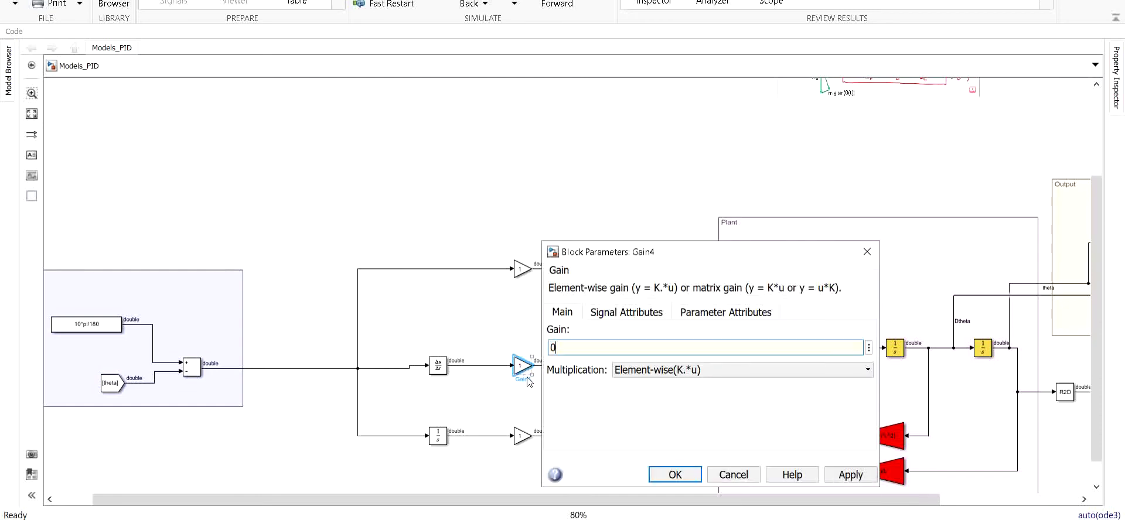
{"action": "key", "text": "Return"}
{"action": "double_click", "coordinate": [520, 436]}
{"action": "key", "text": "Escape"}
- Set the proportional gain to 9
{"action": "left_click", "coordinate": [519, 271]}
{"action": "double_click", "coordinate": [519, 271]}
{"action": "type", "text": "0"}
{"action": "key", "text": "Return"}
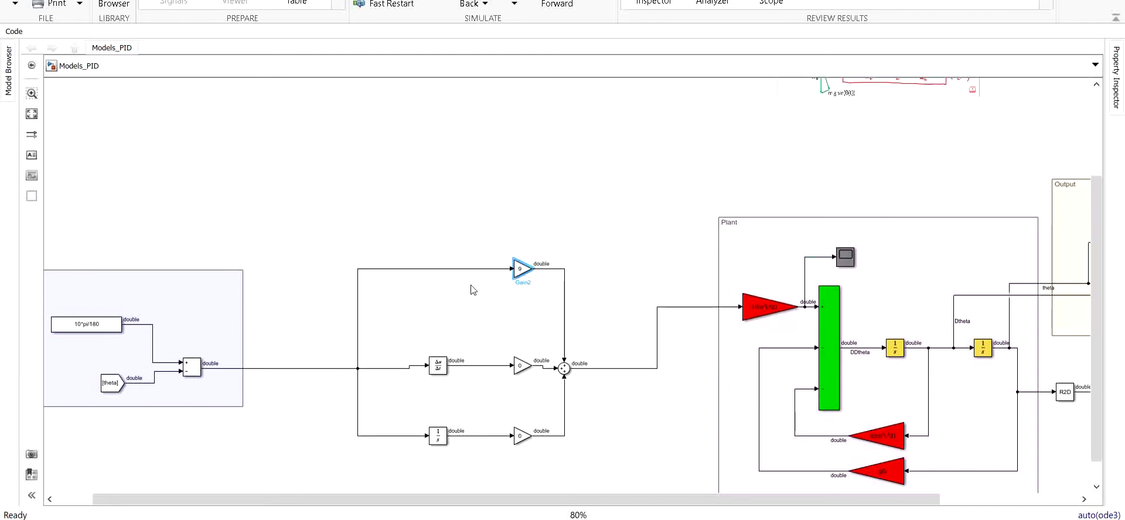
- Run the simulation from the MATLAB App and view the damped oscillation peaking near 8.8 on the Scope
{"action": "mouse_move", "coordinate": [61, 512]}
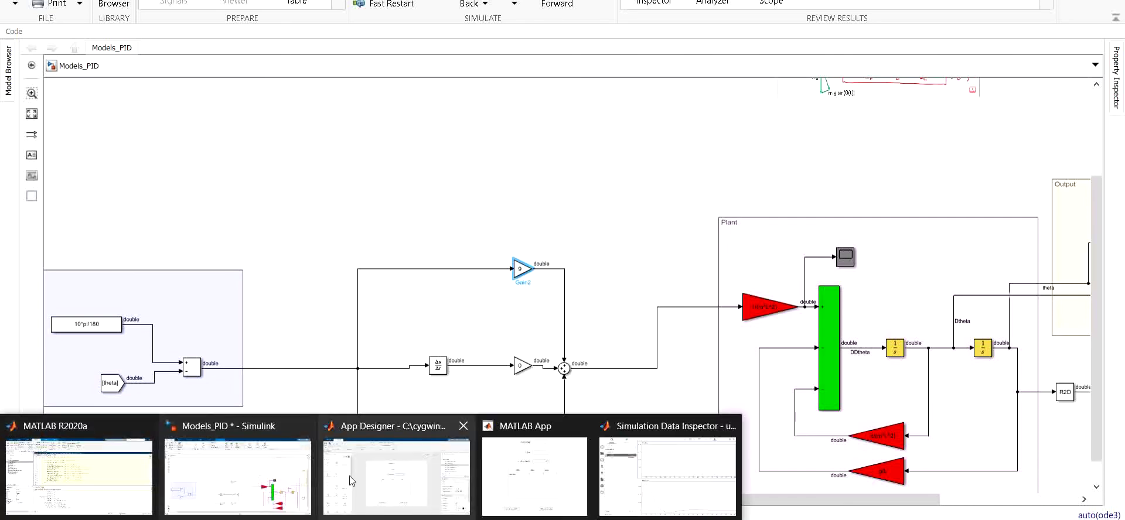
{"action": "left_click", "coordinate": [518, 486]}
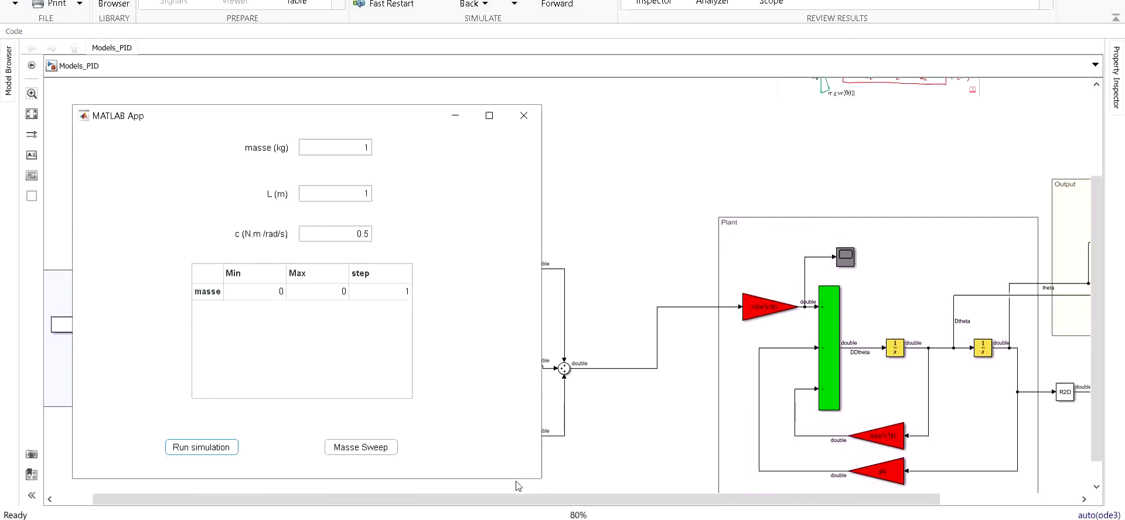
{"action": "left_click", "coordinate": [182, 450]}
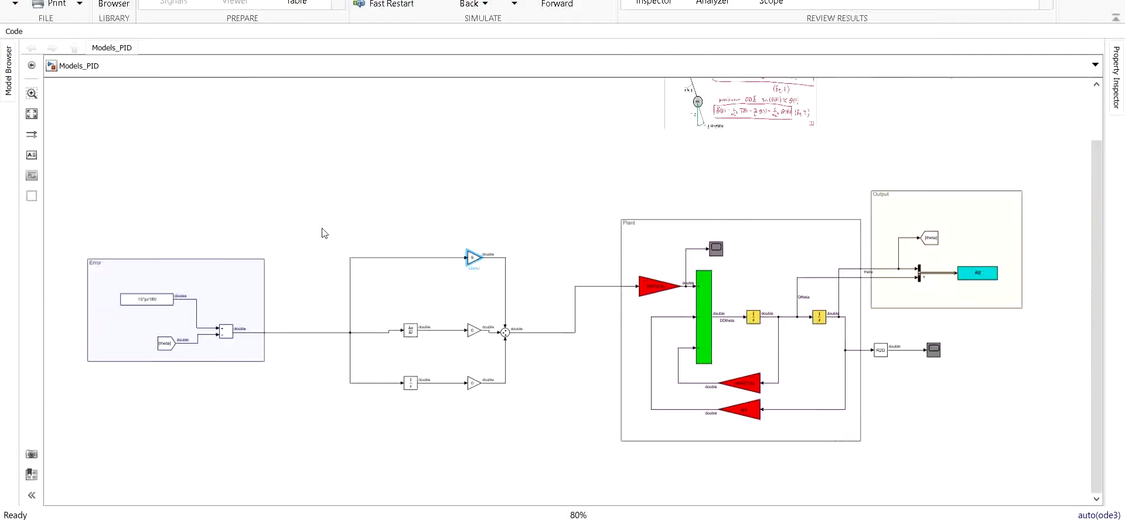
{"action": "scroll", "coordinate": [761, 332], "scroll_direction": "up", "scroll_amount": 3}
{"action": "left_click", "coordinate": [868, 324]}
{"action": "double_click", "coordinate": [866, 334]}
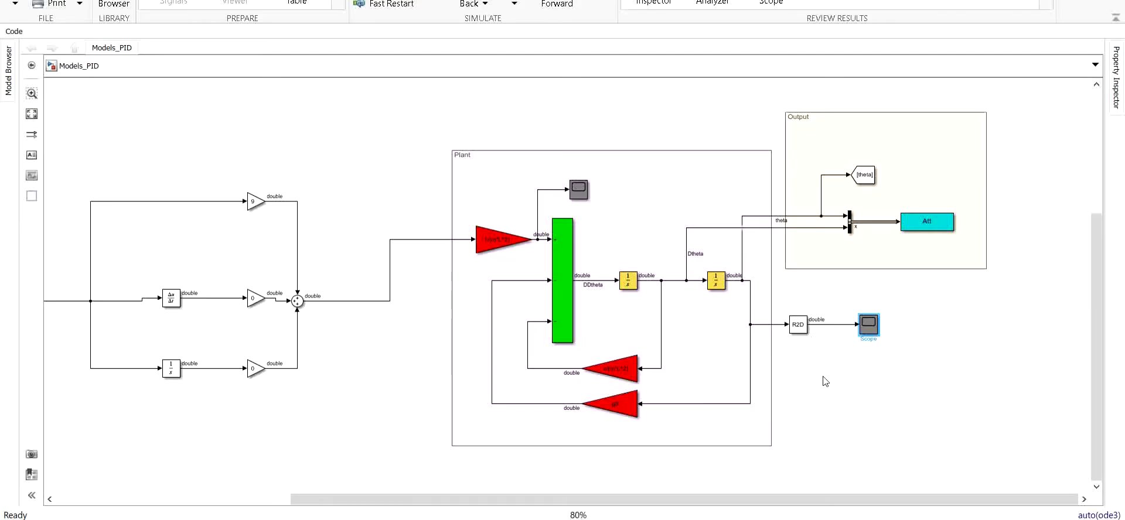
{"action": "scroll", "coordinate": [822, 375], "scroll_direction": "down", "scroll_amount": 2}
{"action": "scroll", "coordinate": [597, 304], "scroll_direction": "up", "scroll_amount": 4}
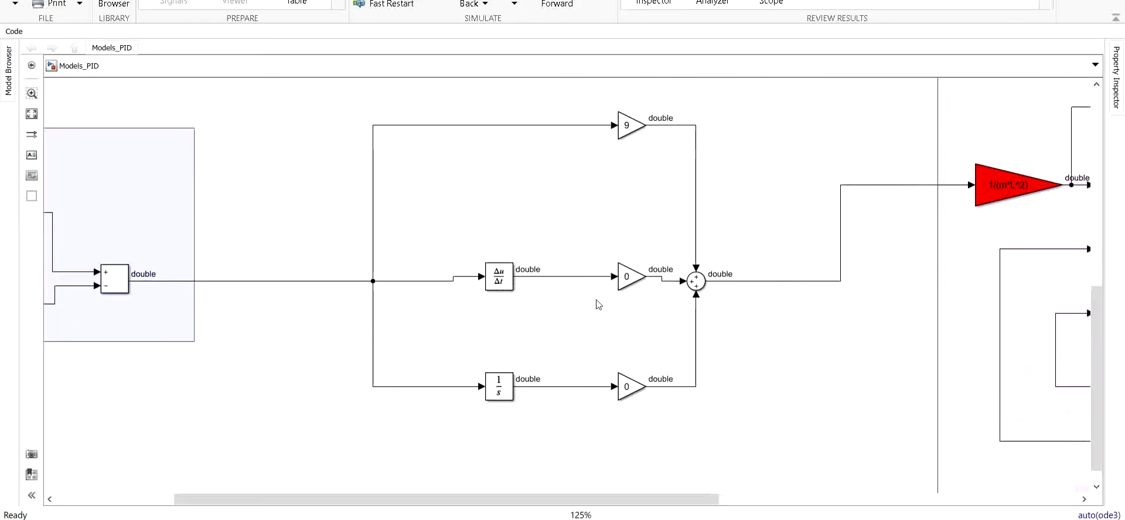
- Set the derivative gain to 10
{"action": "double_click", "coordinate": [627, 279]}
{"action": "type", "text": "10"}
{"action": "key", "text": "Return"}
- Rerun the simulation and confirm on the Scope a smooth rise settling near 4.8
{"action": "left_click", "coordinate": [70, 519]}
{"action": "left_click", "coordinate": [527, 474]}
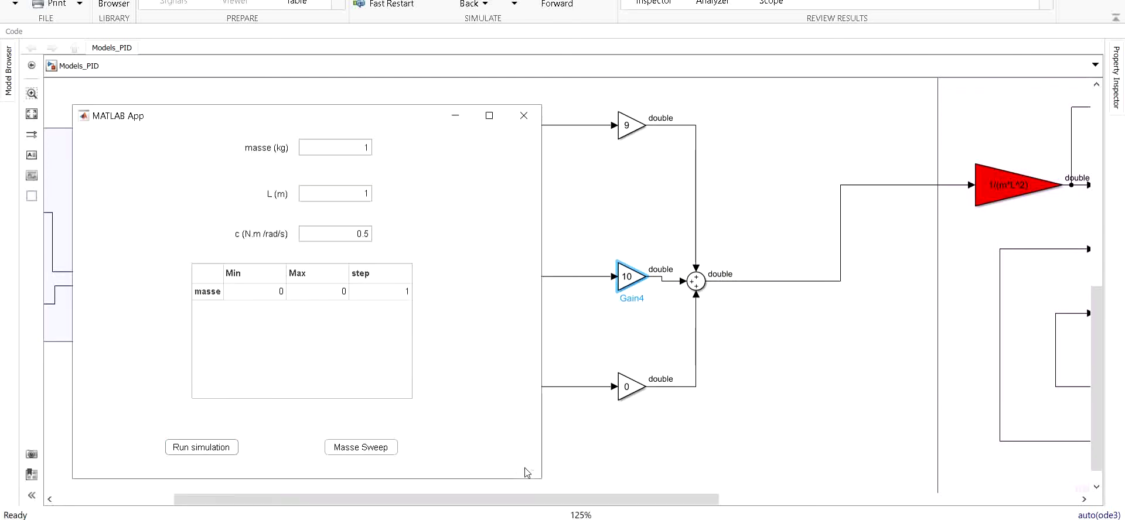
{"action": "left_click", "coordinate": [211, 451]}
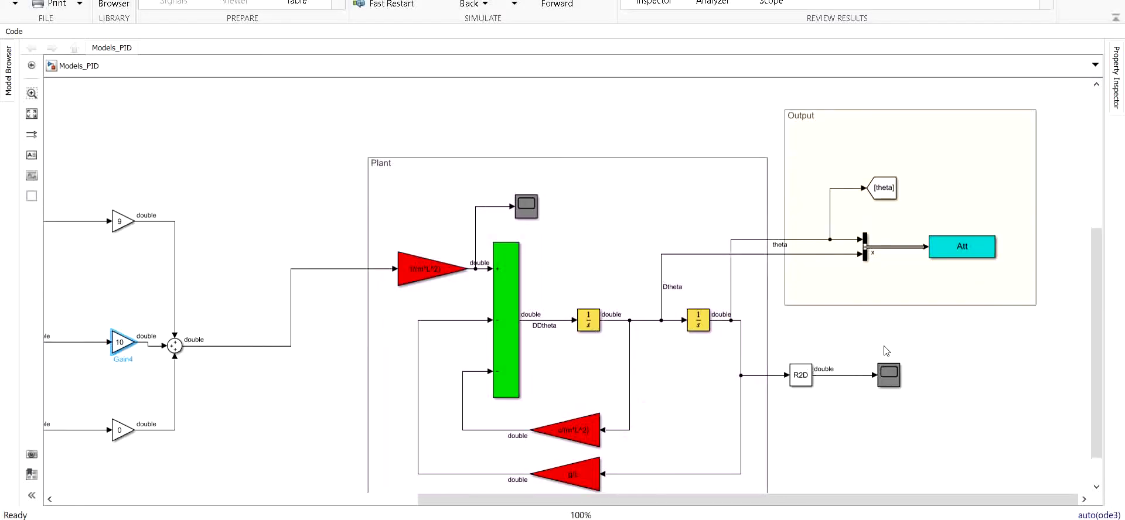
{"action": "left_click", "coordinate": [894, 378]}
{"action": "double_click", "coordinate": [893, 377]}
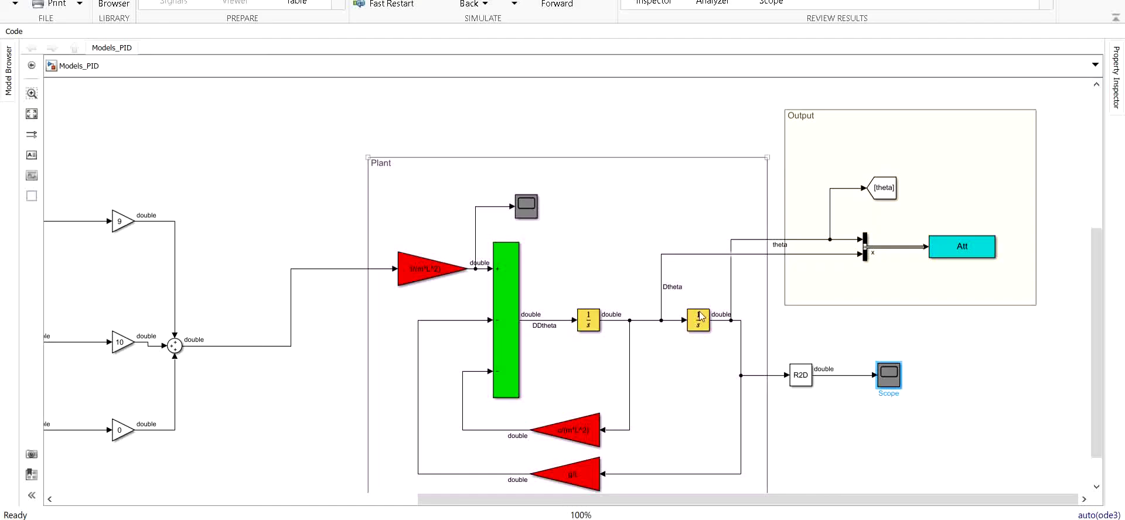
{"action": "scroll", "coordinate": [877, 361], "scroll_direction": "down", "scroll_amount": 1}
{"action": "scroll", "coordinate": [439, 377], "scroll_direction": "down", "scroll_amount": 2}
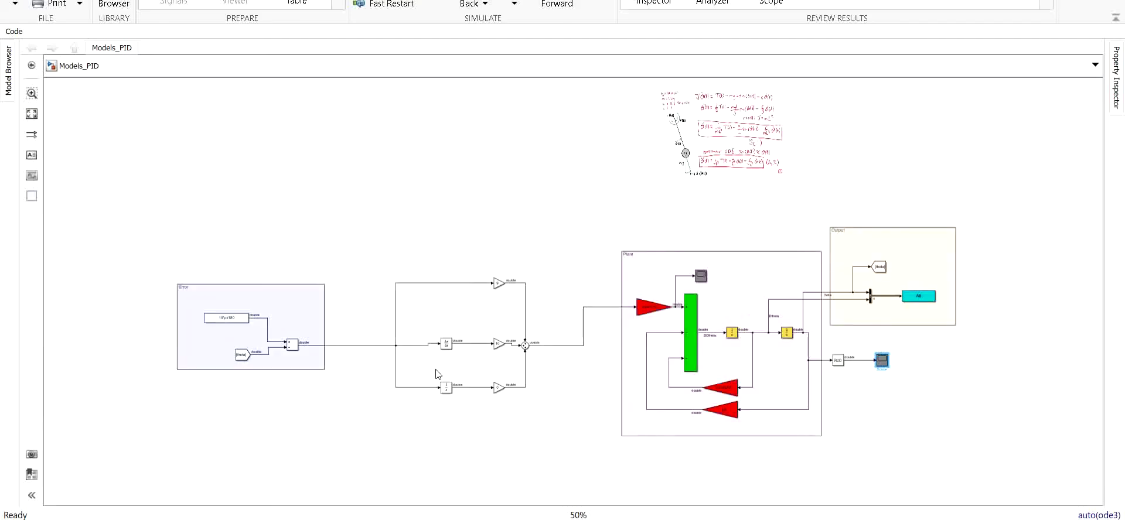
- Enter 20 as the integral gain block's value
{"action": "scroll", "coordinate": [503, 398], "scroll_direction": "up", "scroll_amount": 3}
{"action": "scroll", "coordinate": [518, 399], "scroll_direction": "up", "scroll_amount": 1}
{"action": "left_click", "coordinate": [555, 402]}
{"action": "double_click", "coordinate": [550, 399]}
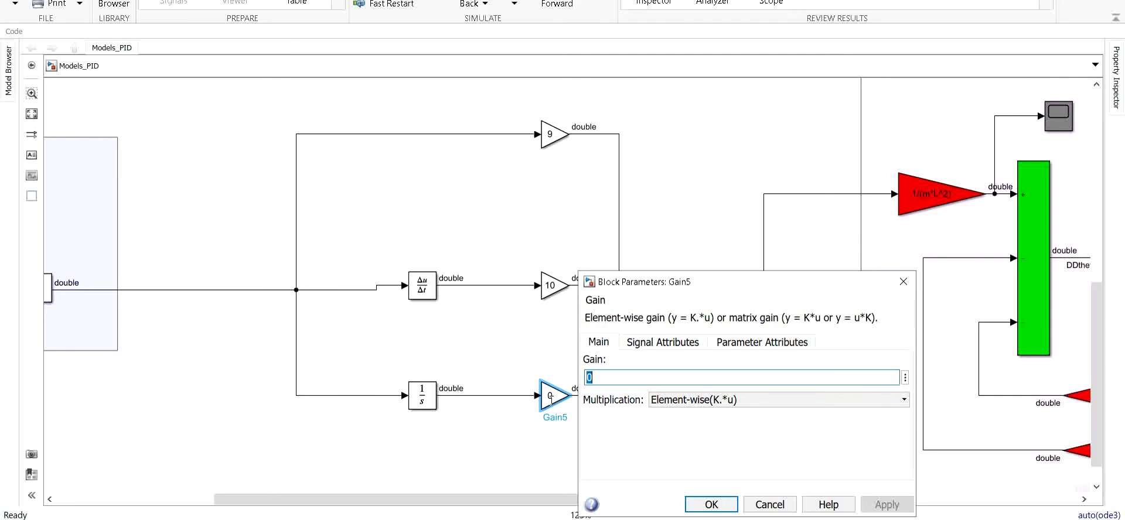
{"action": "type", "text": "20"}
{"action": "key", "text": "Return"}
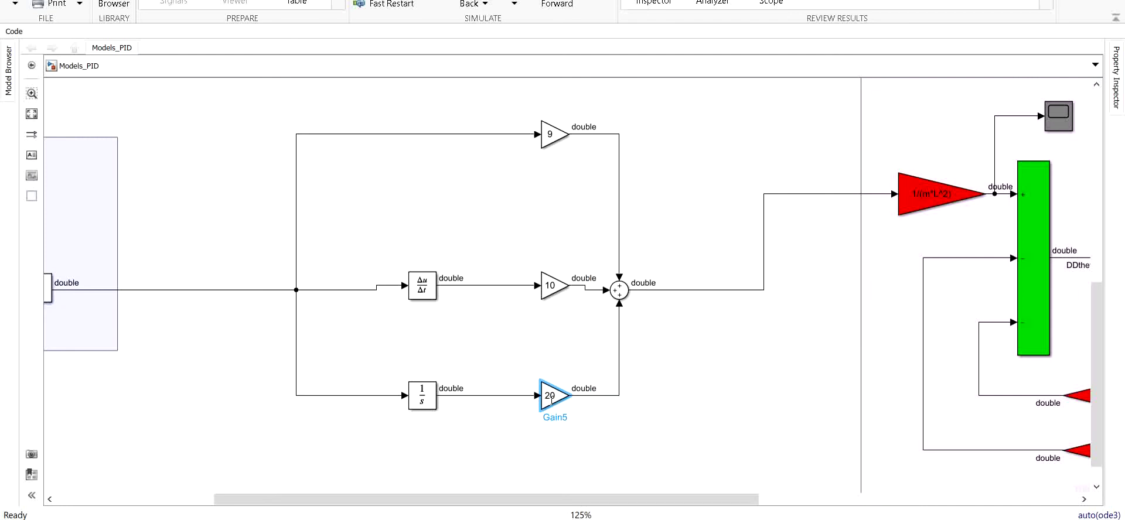
- Run the simulation with gains 9, 10, 20 and check theta and Dtheta in the Data Inspector
{"action": "mouse_move", "coordinate": [371, 519]}
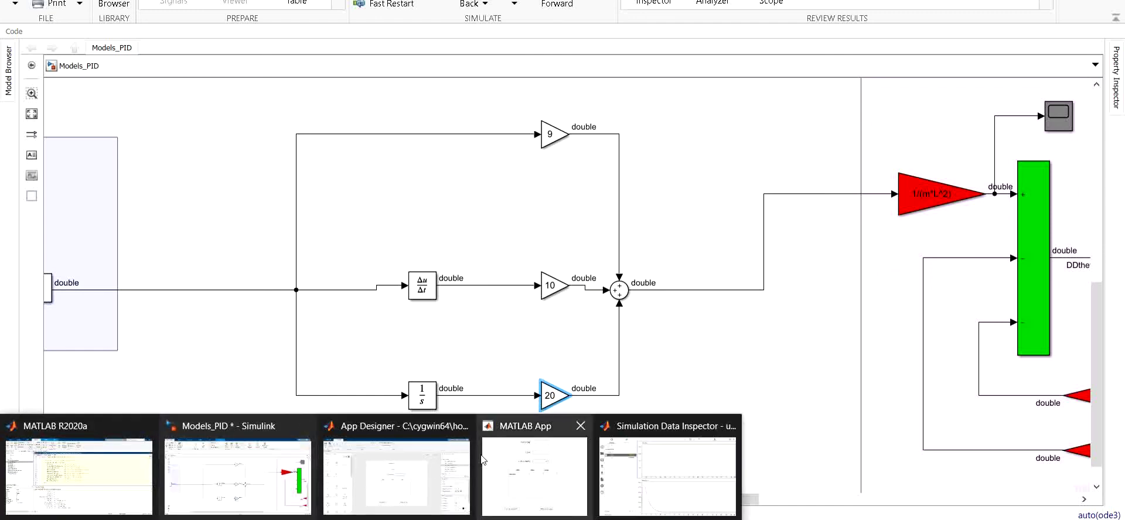
{"action": "left_click", "coordinate": [525, 456]}
{"action": "left_click", "coordinate": [205, 454]}
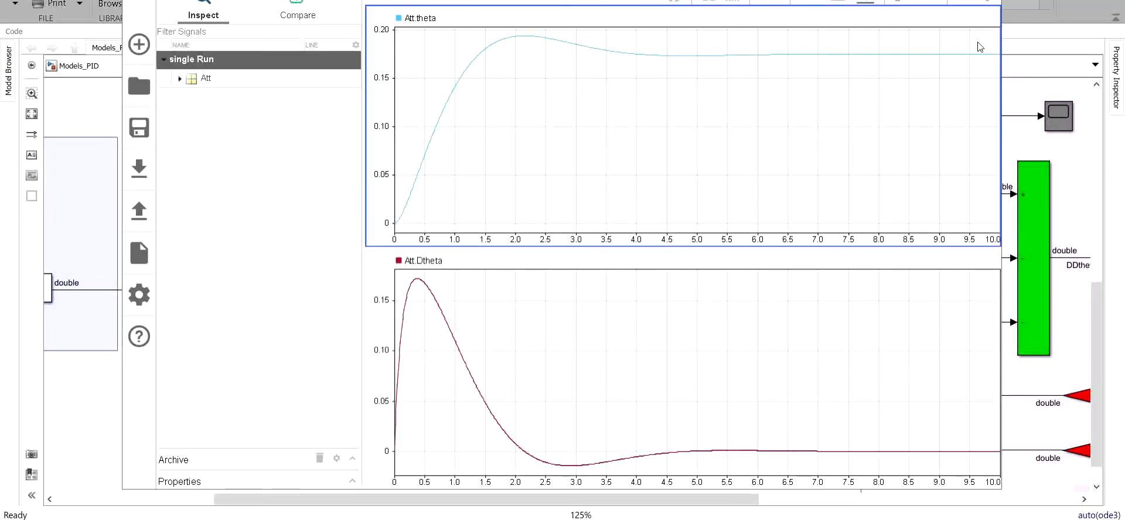
{"action": "left_click", "coordinate": [973, 5]}
{"action": "scroll", "coordinate": [269, 443], "scroll_direction": "down", "scroll_amount": 5}
{"action": "scroll", "coordinate": [809, 399], "scroll_direction": "up", "scroll_amount": 1}
- View the final response on the Scope, then bring App Designer with app2.mlapp forward
{"action": "double_click", "coordinate": [748, 394]}
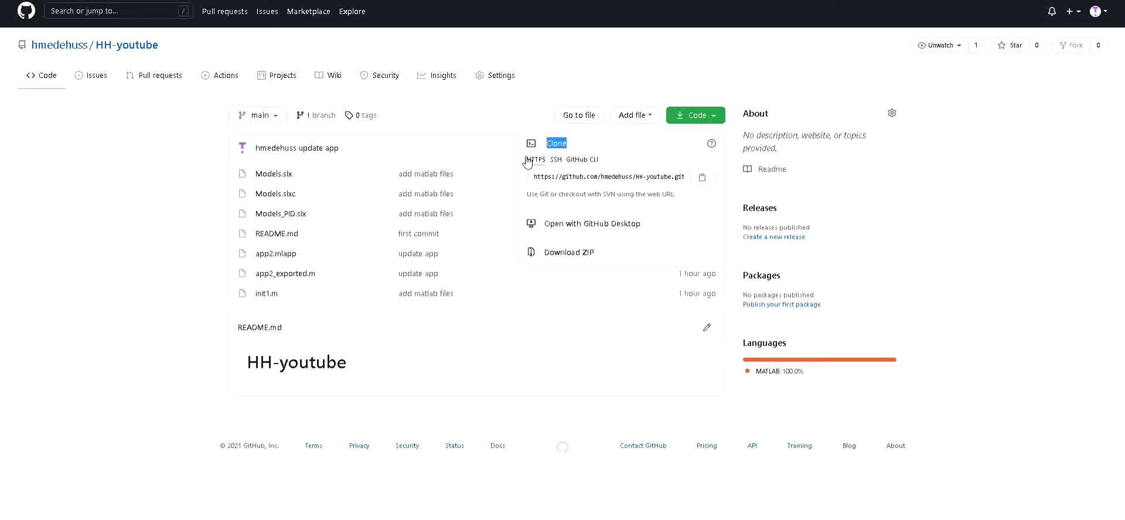
{"action": "left_click", "coordinate": [677, 129]}
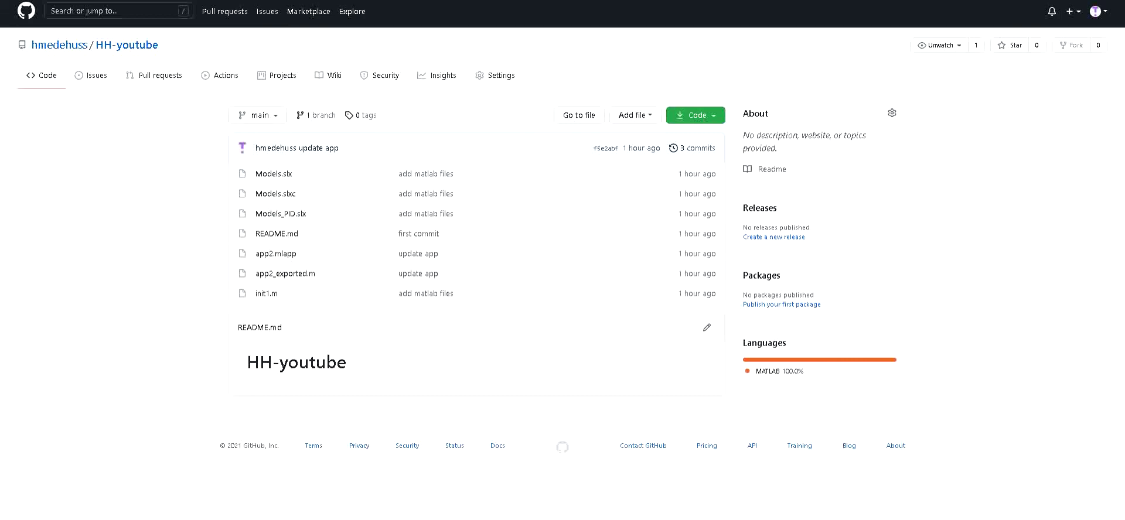
{"action": "mouse_move", "coordinate": [144, 519]}
{"action": "left_click", "coordinate": [369, 484]}
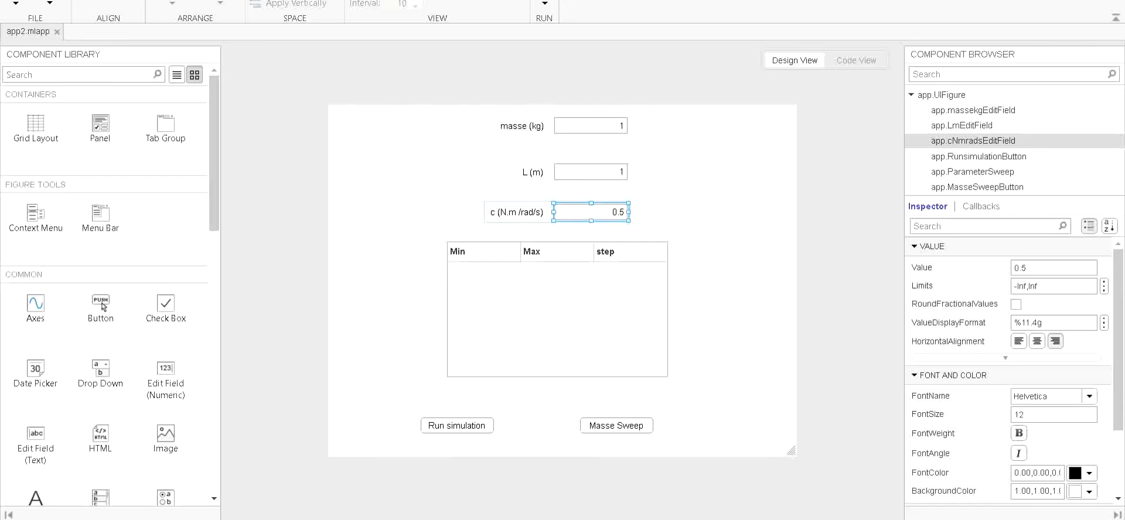
- Bring the running MATLAB App forward, then minimise it to reveal the GitHub repository files
{"action": "left_click", "coordinate": [516, 482]}
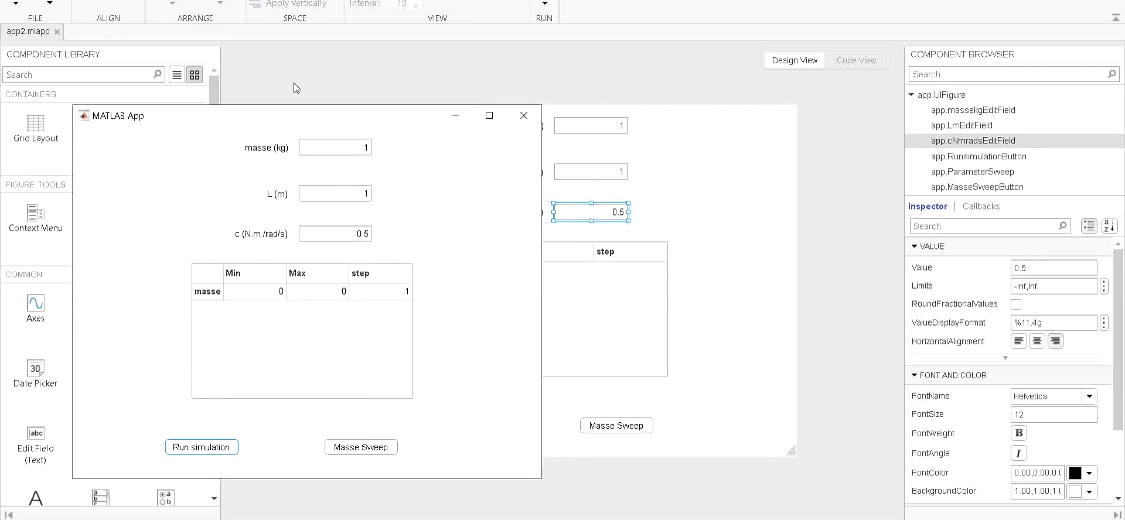
{"action": "left_click", "coordinate": [454, 115]}
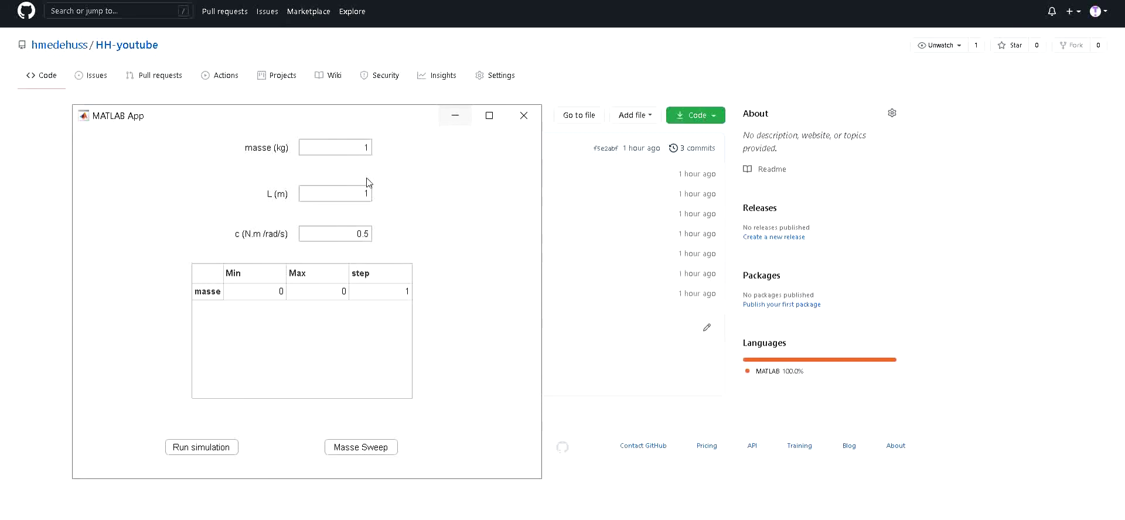
{"action": "left_click", "coordinate": [452, 120]}
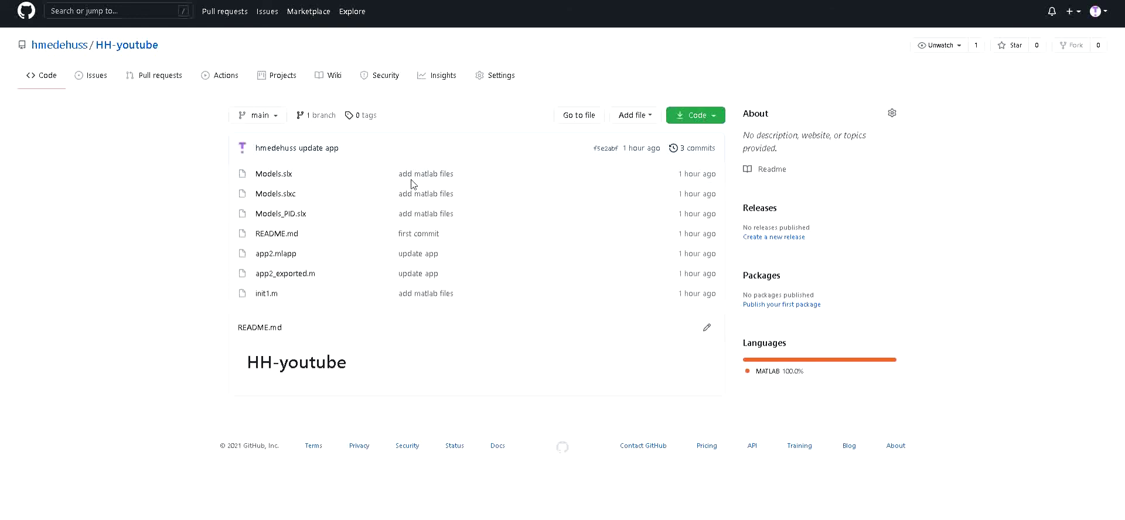
- Show the HH-youtube repository's clone options (HTTPS URL, GitHub Desktop, ZIP), then close them
{"action": "left_click", "coordinate": [703, 117]}
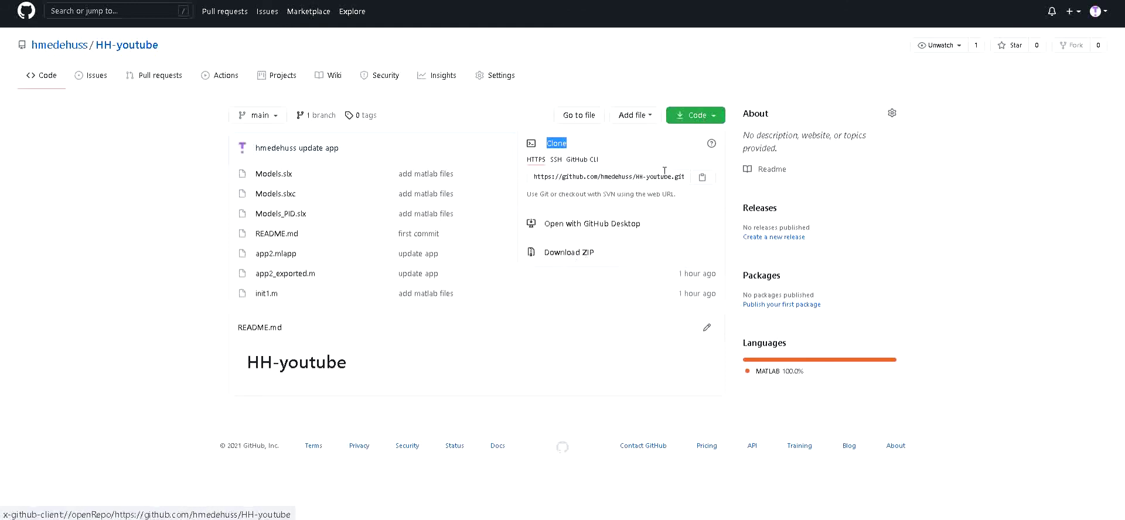
{"action": "left_click", "coordinate": [701, 115]}
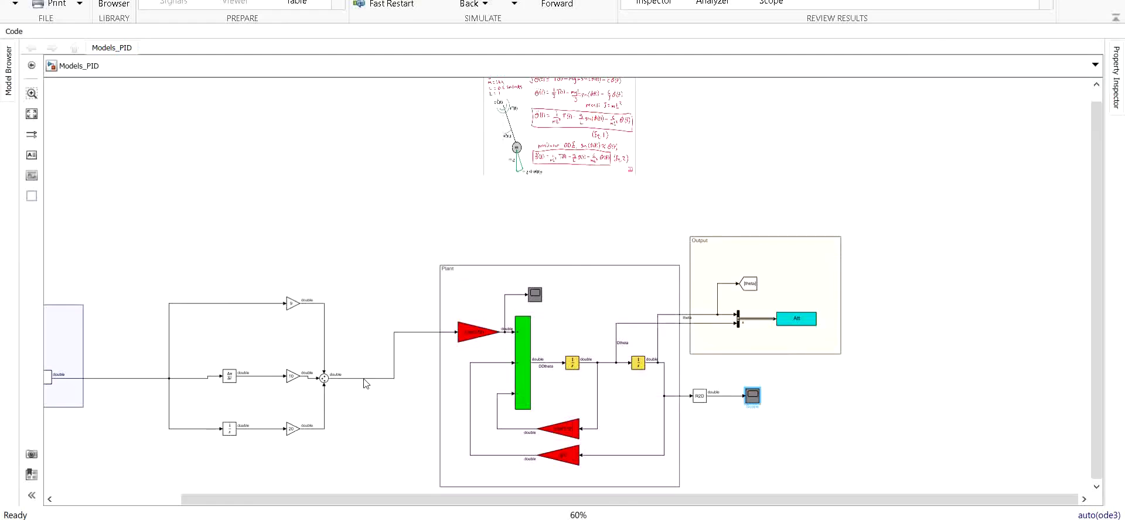
{"action": "scroll", "coordinate": [299, 363], "scroll_direction": "down", "scroll_amount": 2}
{"action": "scroll", "coordinate": [299, 364], "scroll_direction": "up", "scroll_amount": 2}
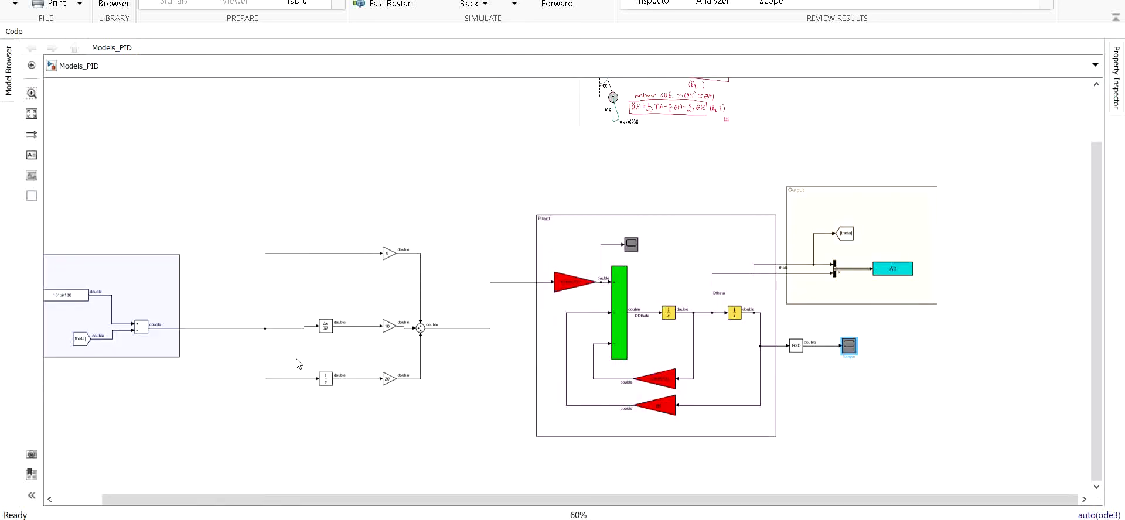